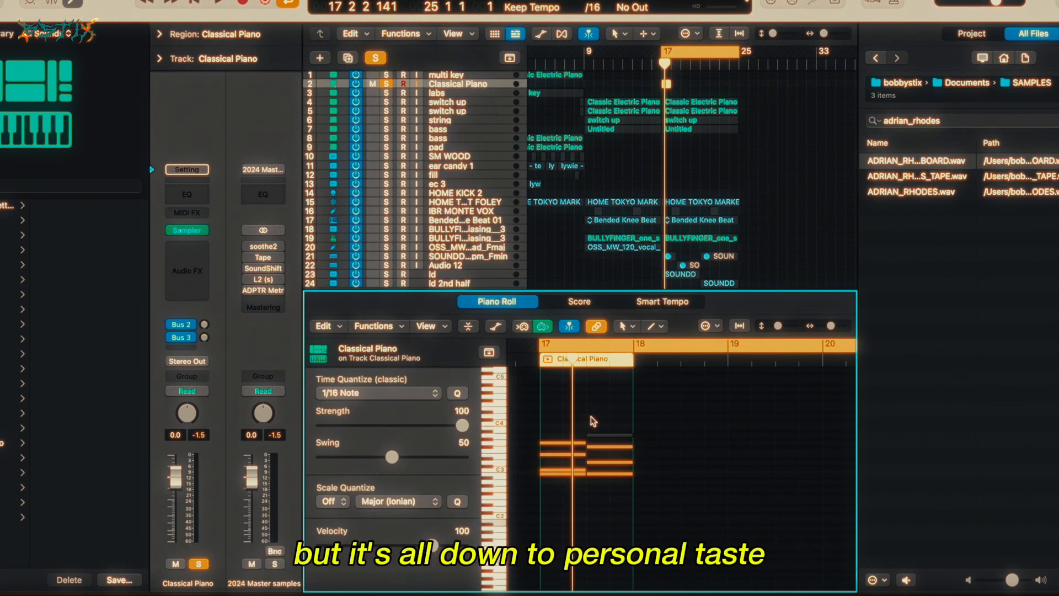
# - Raise the lowest note of the first Classical Piano chord by one octave and clear the note selection
pyautogui.click(556, 473)
pyautogui.hotkey('alt', 'shift', 'Up')
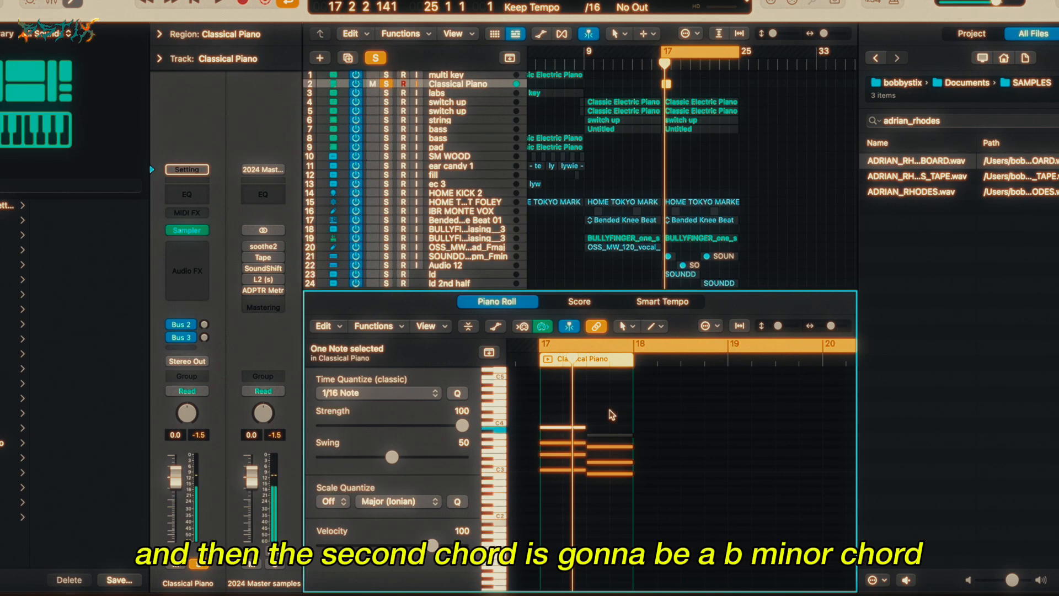
pyautogui.click(610, 414)
# - Audition the three notes of the B minor triad in the second chord and activate the muted minor seventh above them
pyautogui.moveTo(602, 474)
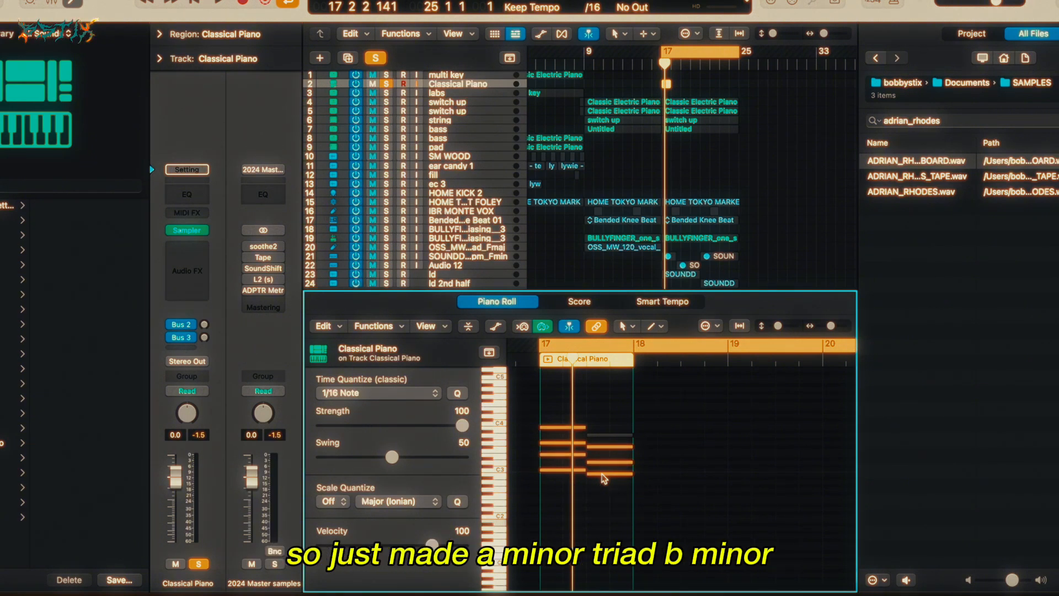
pyautogui.click(603, 474)
pyautogui.click(605, 462)
pyautogui.click(607, 448)
pyautogui.click(605, 487)
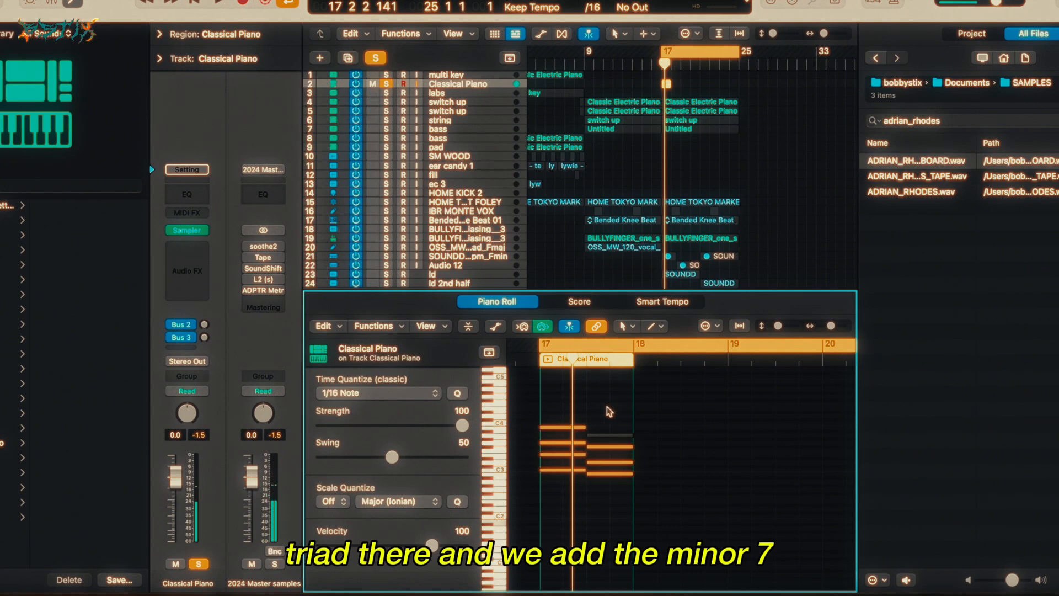
pyautogui.moveTo(610, 424); pyautogui.dragTo(625, 440)
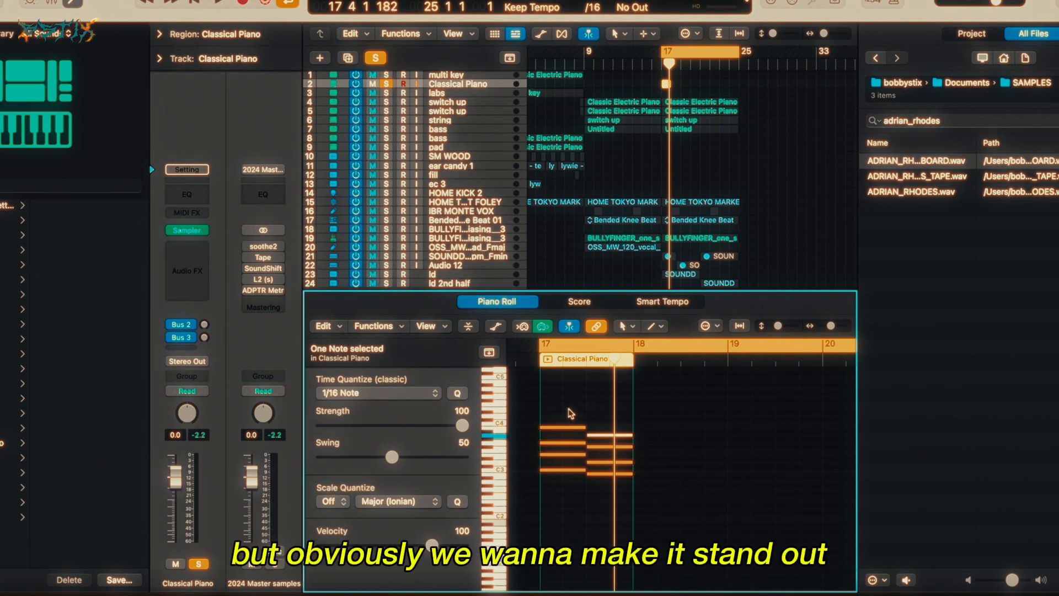
# - Lower the top note of each of the two chords by one octave and play back the result
pyautogui.click(582, 427)
pyautogui.hotkey('alt', 'shift', 'Down')
pyautogui.click(597, 436)
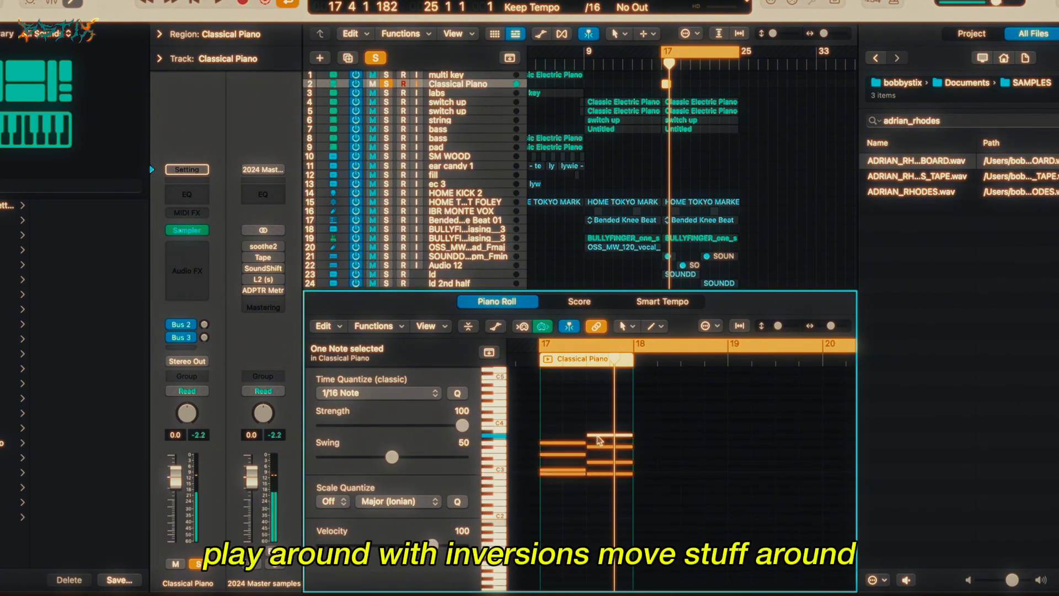
pyautogui.hotkey('alt', 'shift', 'Down')
pyautogui.press('space')
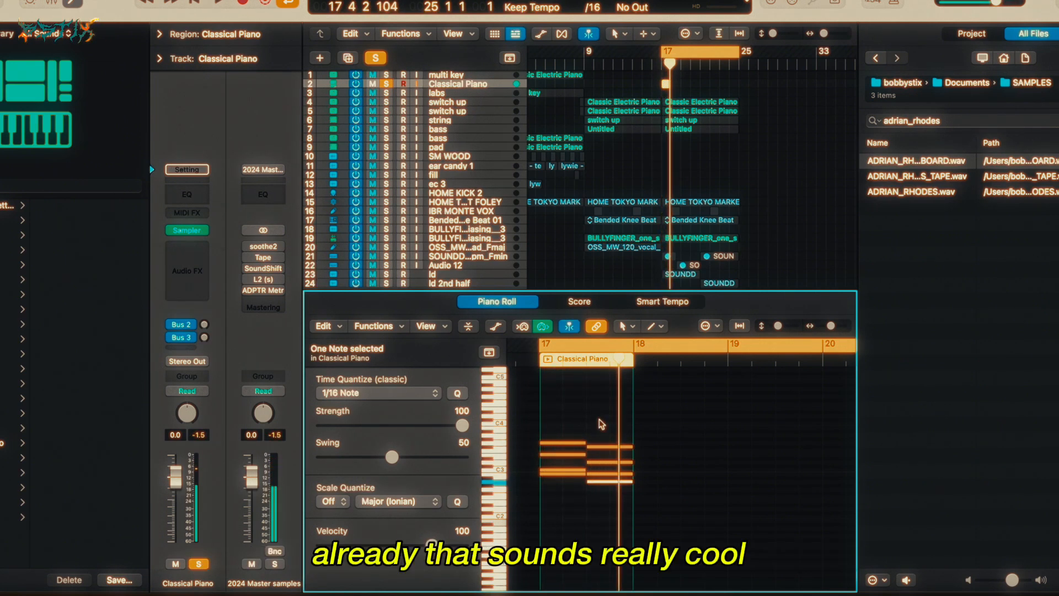
# - Select the highest remaining note of both chords, lower the pair by one octave and listen to the progression
pyautogui.moveTo(576, 426); pyautogui.dragTo(600, 450)
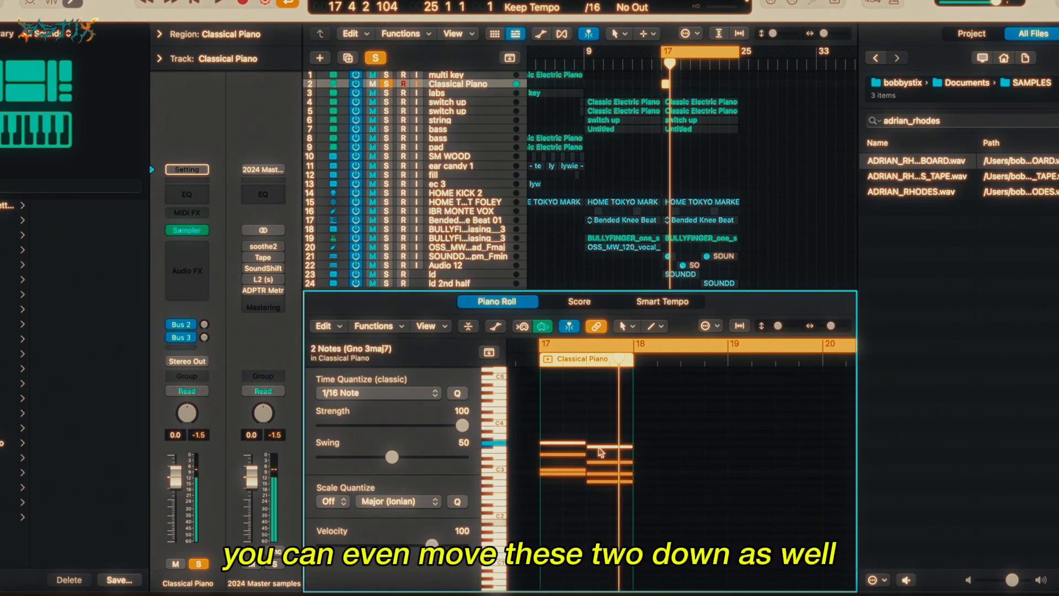
pyautogui.hotkey('alt', 'shift', 'Down')
pyautogui.press('space')
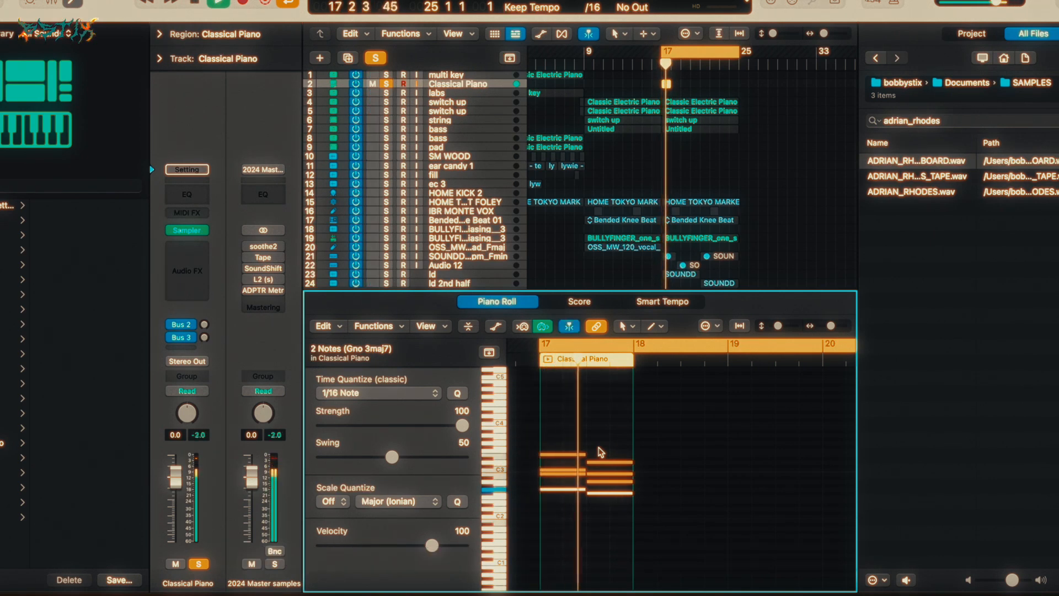
pyautogui.press('space')
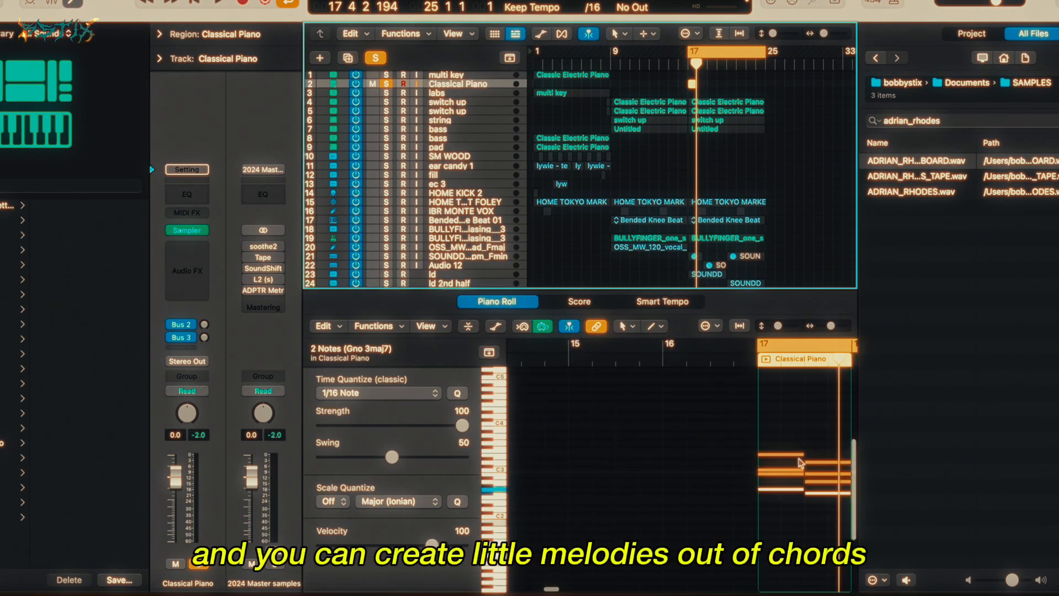
pyautogui.hscroll(2, 798, 459)
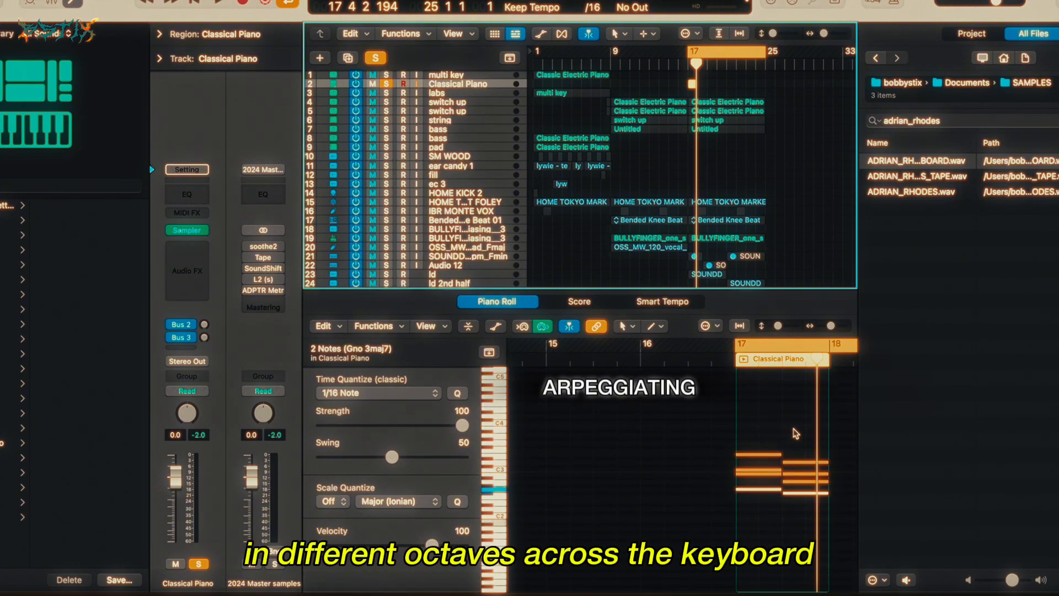
pyautogui.hscroll(3, 770, 434)
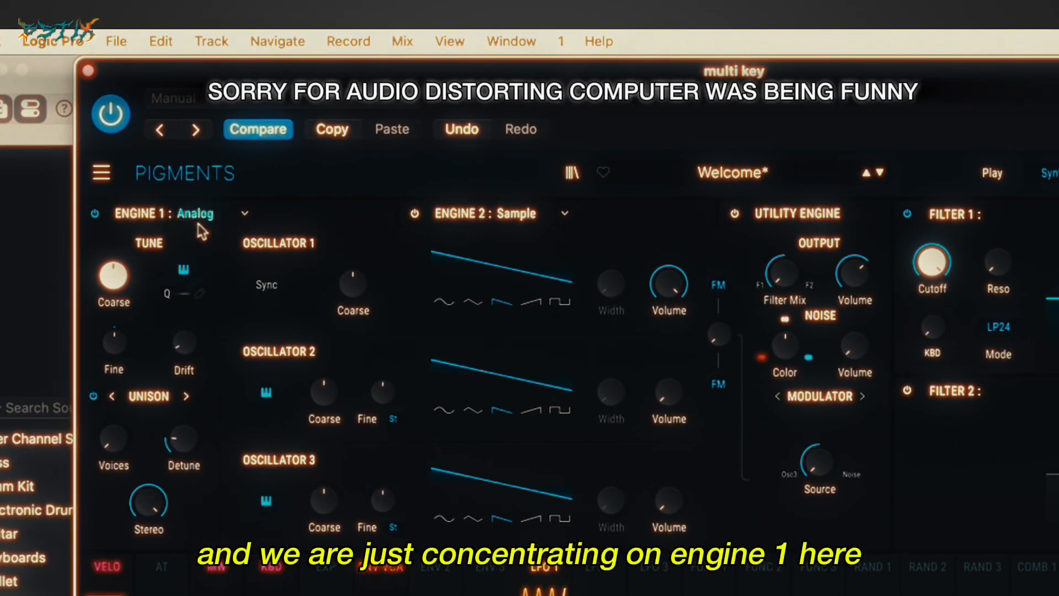
# - Change Engine 1 of the multi key track's Pigments synth to the Sample type
pyautogui.click(225, 215)
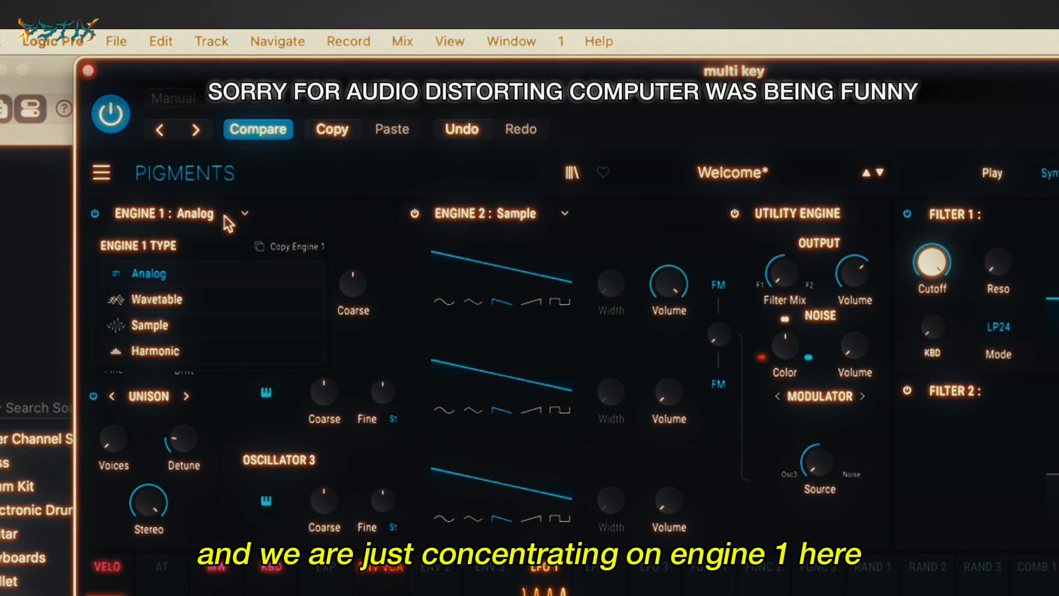
pyautogui.click(164, 326)
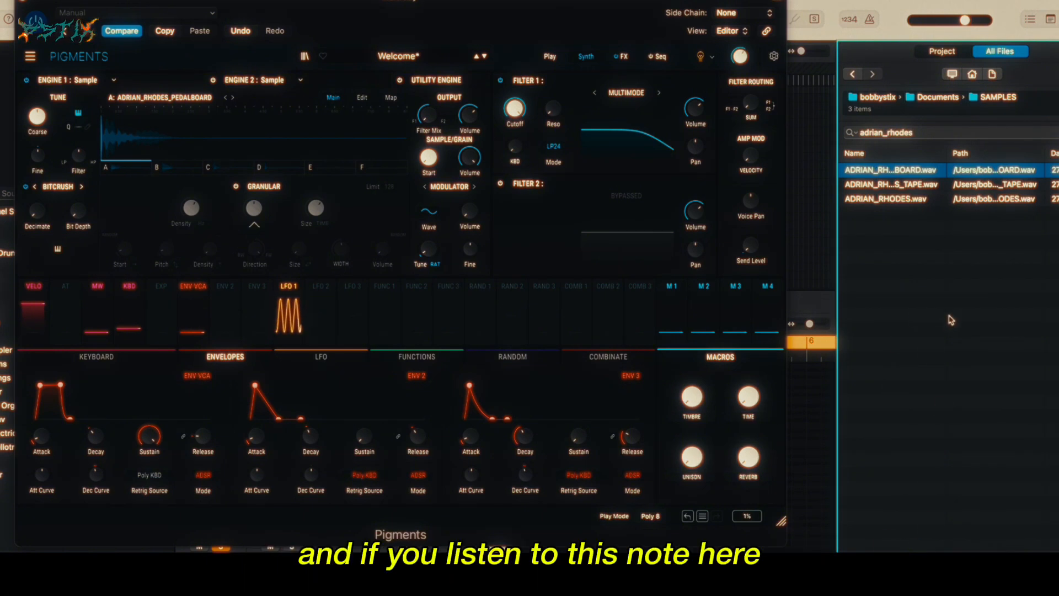
# - Preview the ADRIAN_RHODES pedalboard sample and inspect the samples in Engine 1 slots B, C and D, returning to slot A
pyautogui.click(884, 170)
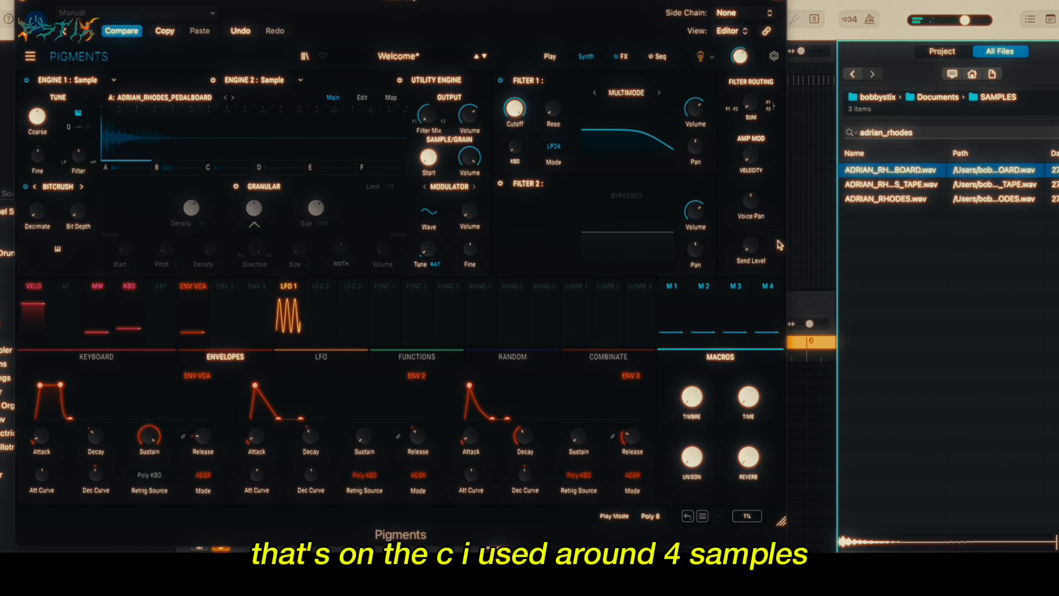
pyautogui.click(192, 167)
pyautogui.click(230, 169)
pyautogui.click(273, 169)
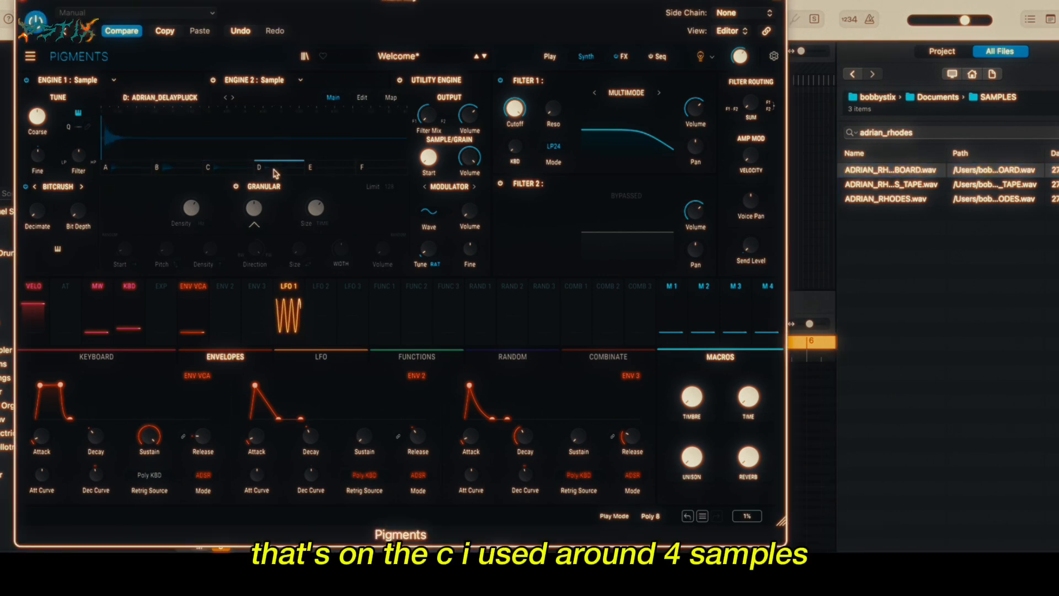
pyautogui.click(121, 170)
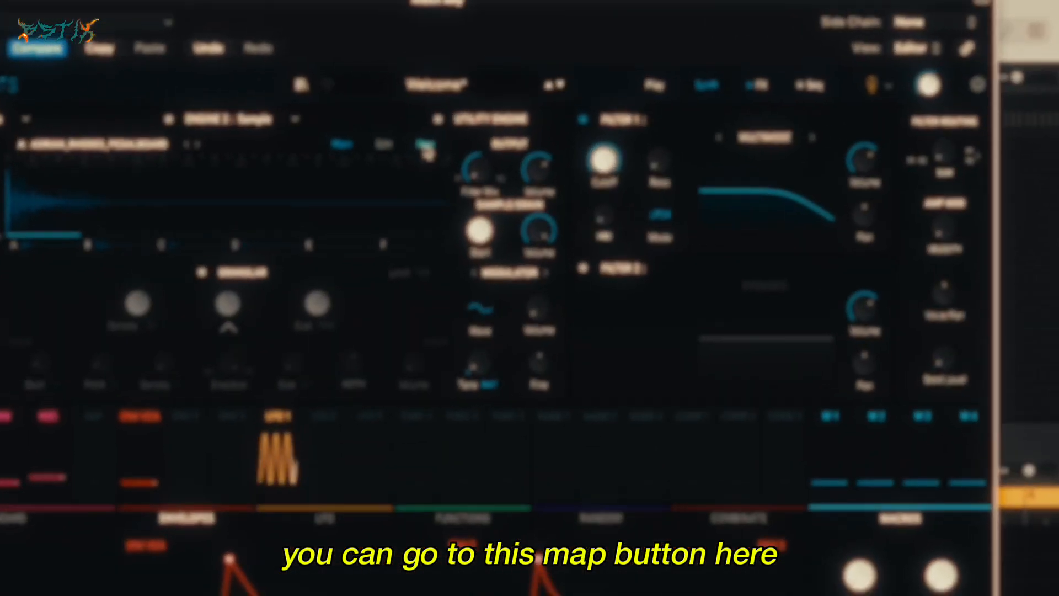
# - Show Engine 1's sample map, try the Random mode and return it to Round Robin
pyautogui.click(443, 171)
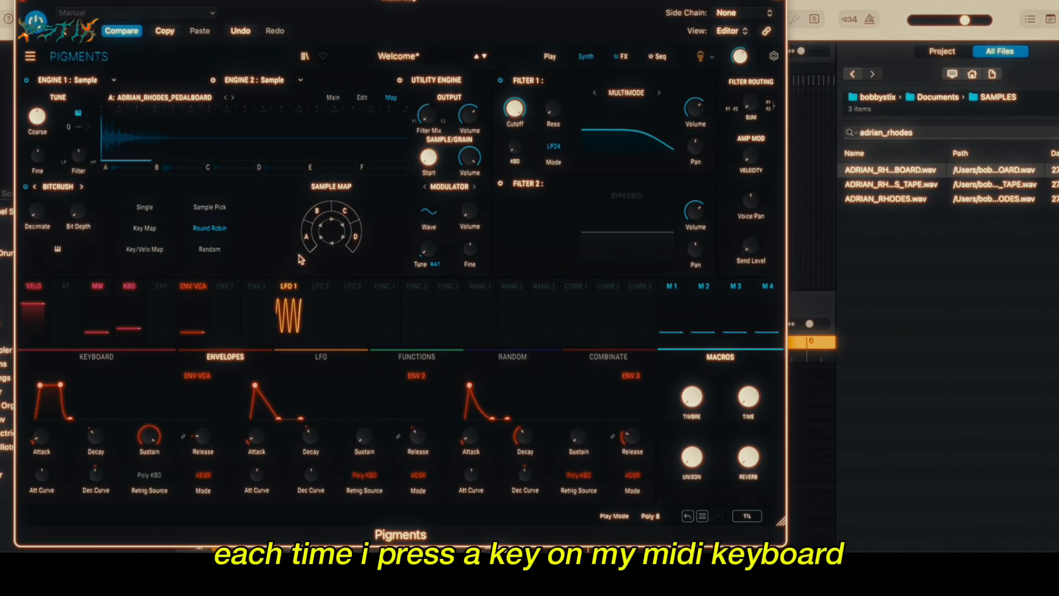
pyautogui.click(209, 249)
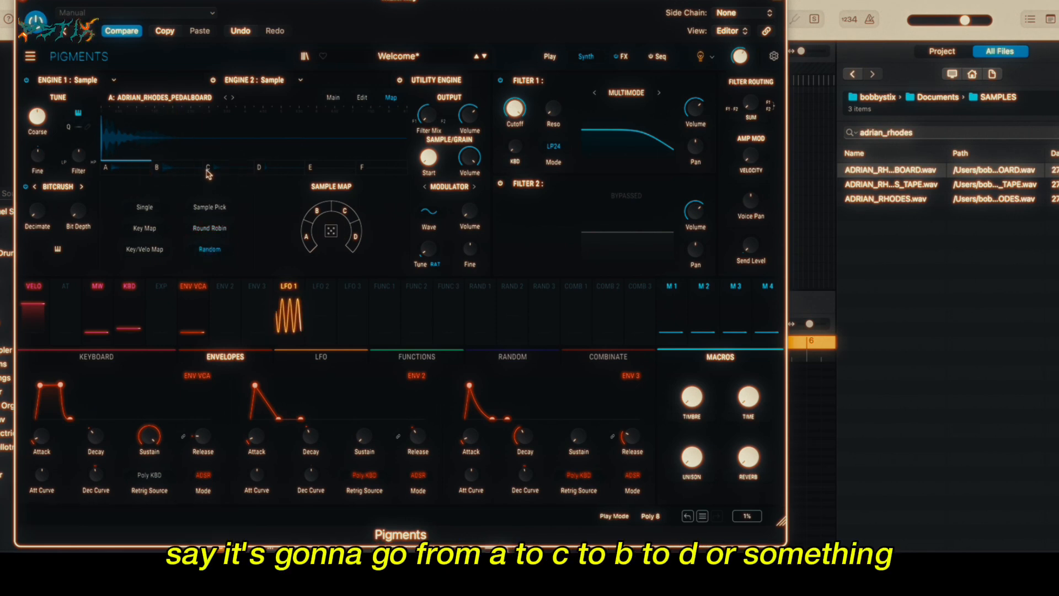
pyautogui.click(209, 228)
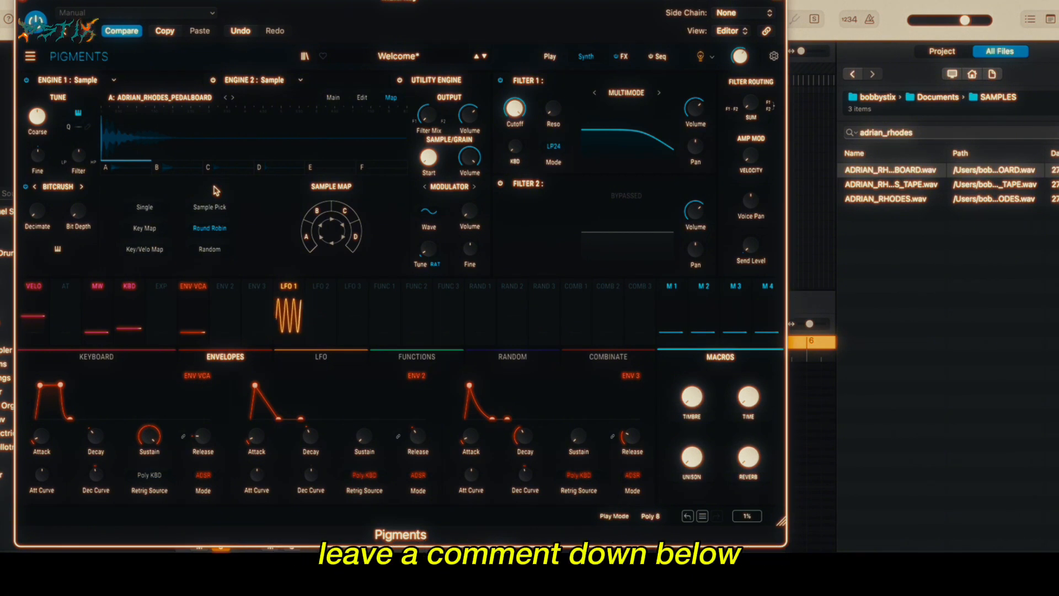
# - Close the synth window and view the whole Classic Electric Piano region of the multi key track in the Piano Roll
pyautogui.click(25, 1)
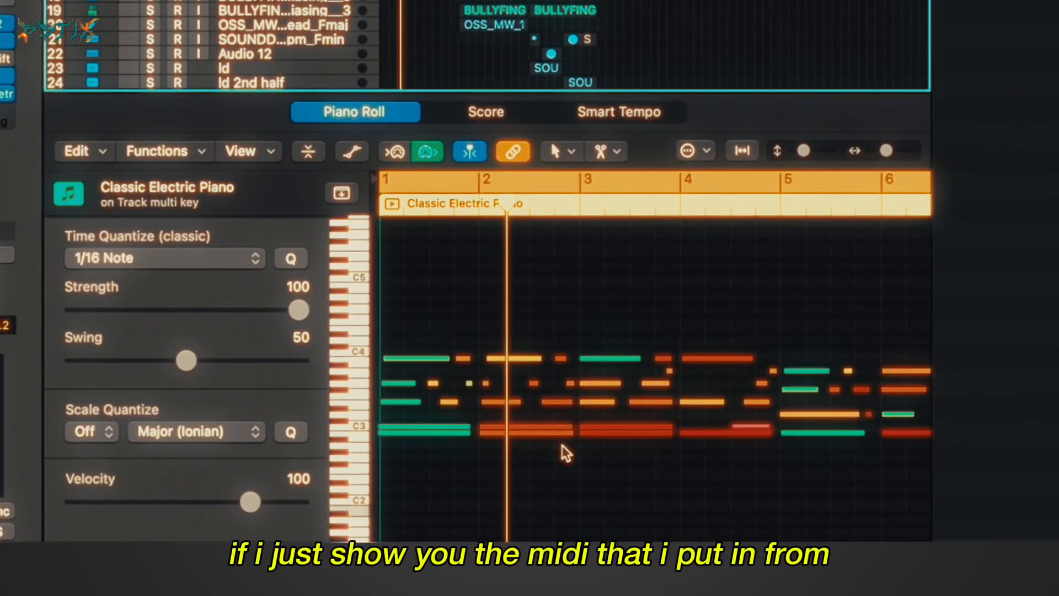
pyautogui.scroll(-2, 494, 291)
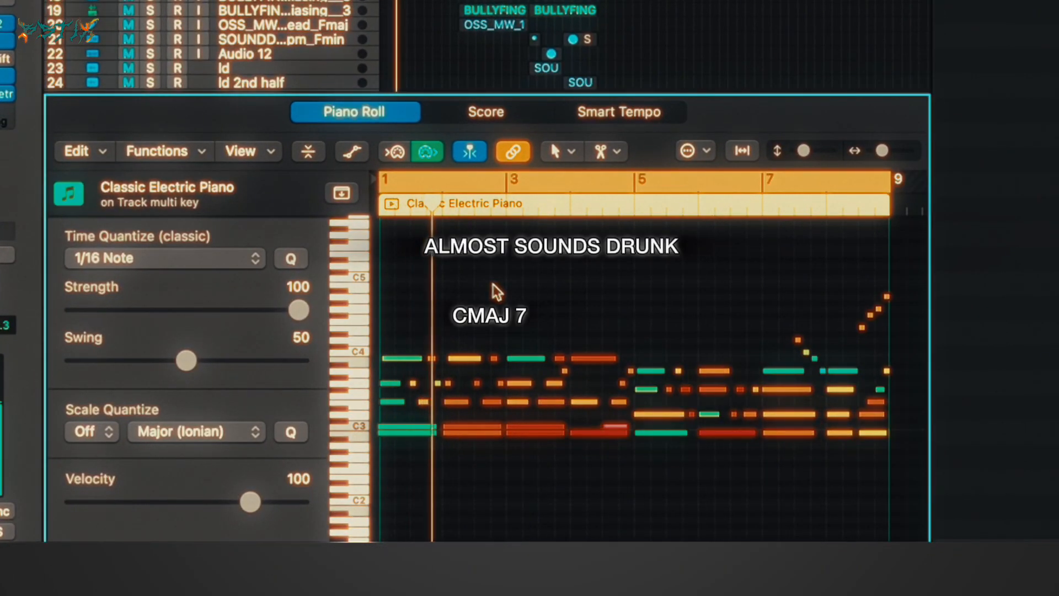